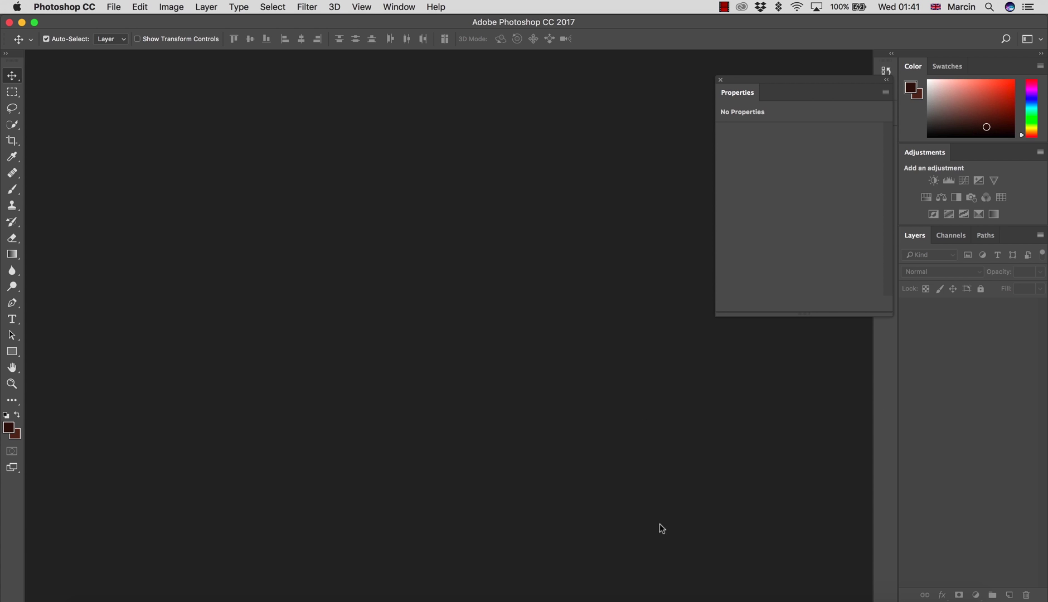
# Step: From Bridge, open _DSC1905.ARW in the Desktop > iceland folder in Camera Raw
pyautogui.click(713, 597)
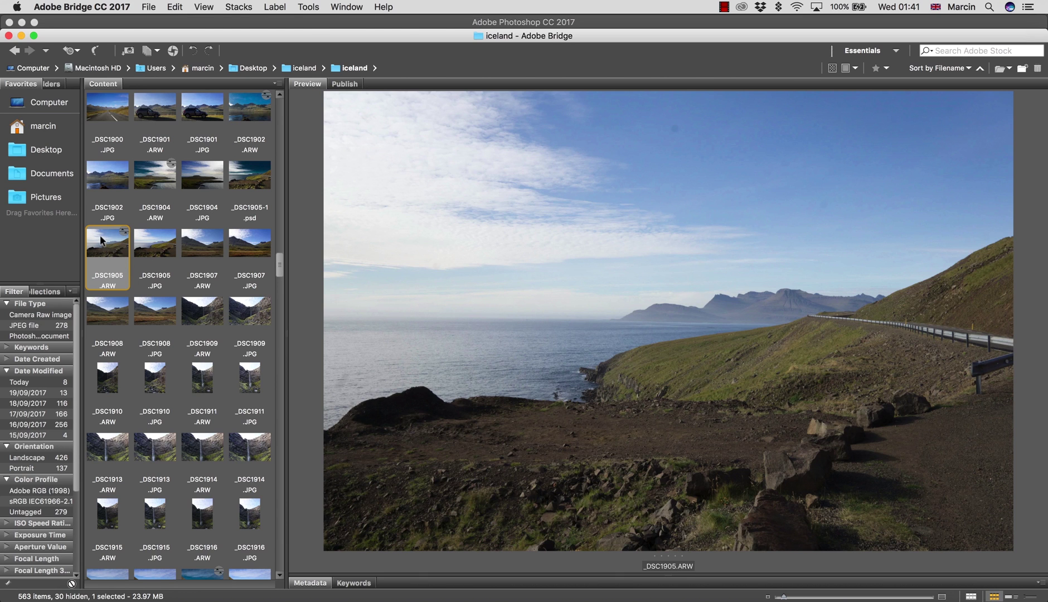
pyautogui.doubleClick(109, 248)
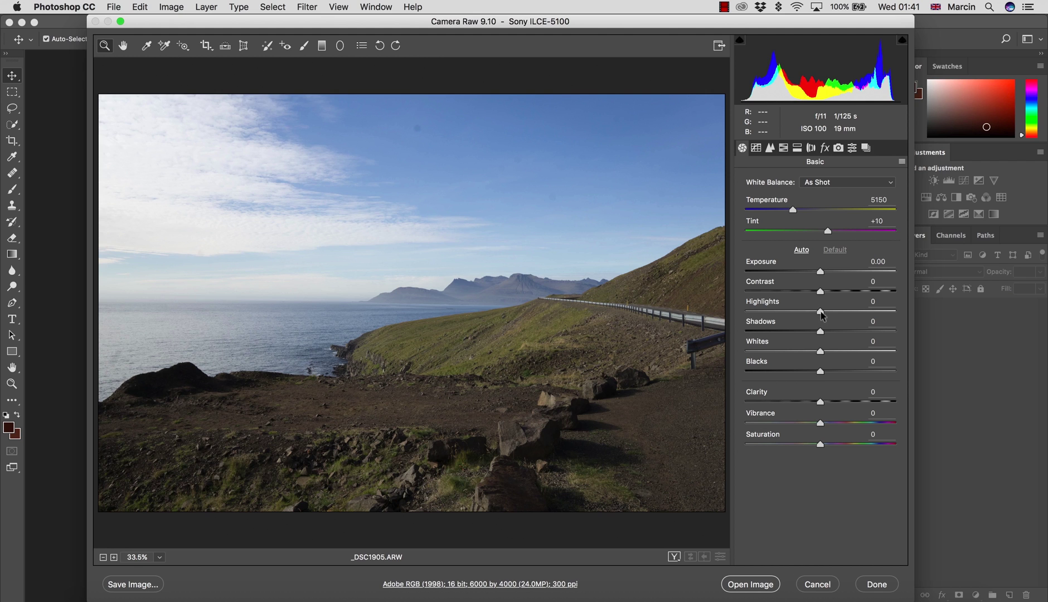
# Step: Set Highlights to -100 and Shadows to +30 in the Basic panel
pyautogui.moveTo(821, 314); pyautogui.dragTo(716, 313)
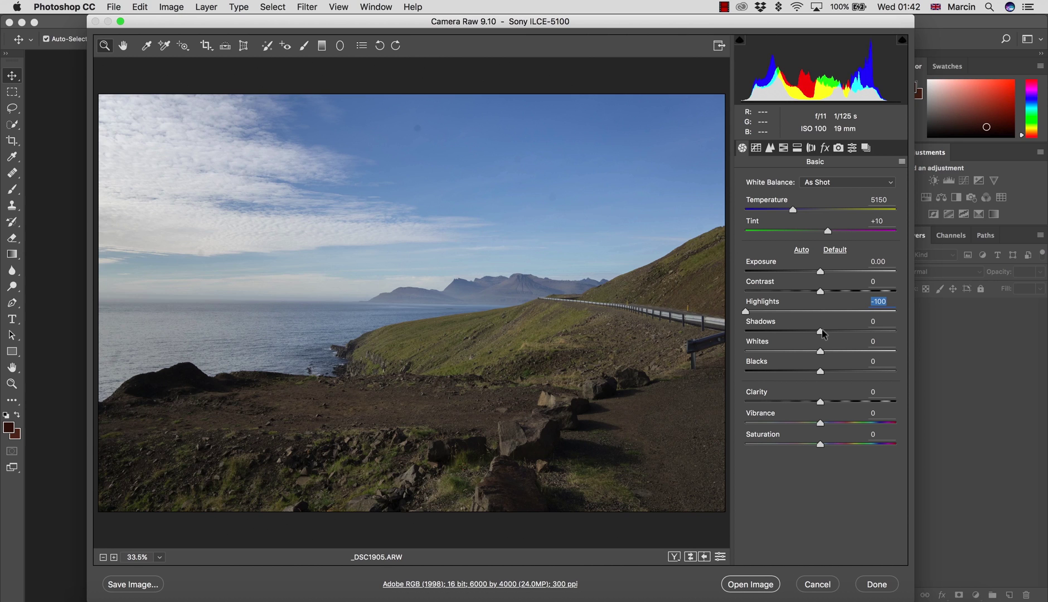
pyautogui.moveTo(822, 333)
pyautogui.mouseDown()
pyautogui.moveTo(910, 333)
pyautogui.moveTo(842, 334)
pyautogui.mouseUp()
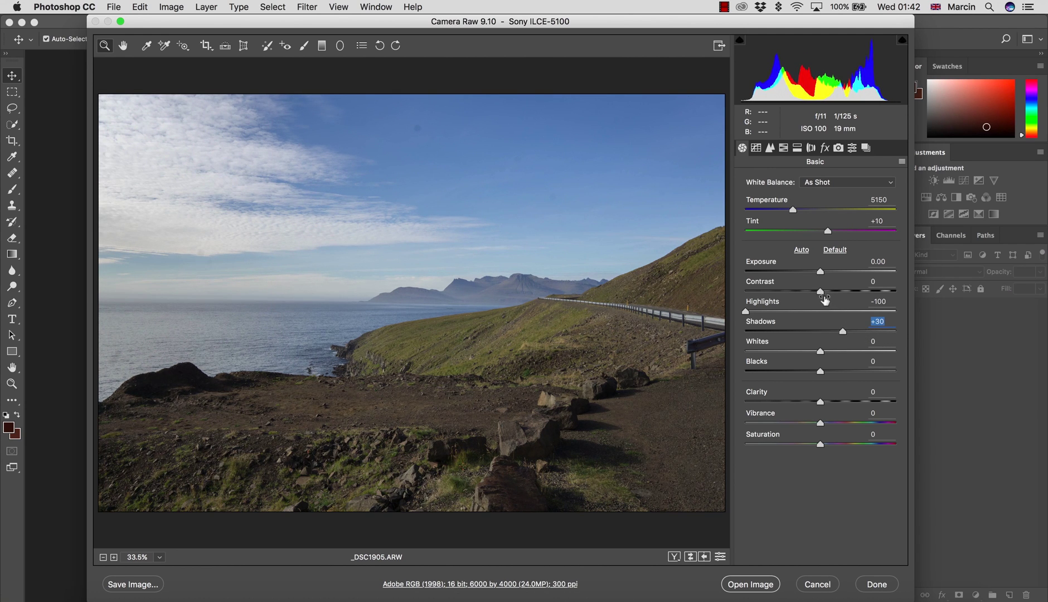
# Step: Raise Contrast to +38, Clarity to +33, Shadows to +50 and Vibrance to +23
pyautogui.moveTo(820, 291); pyautogui.dragTo(851, 293)
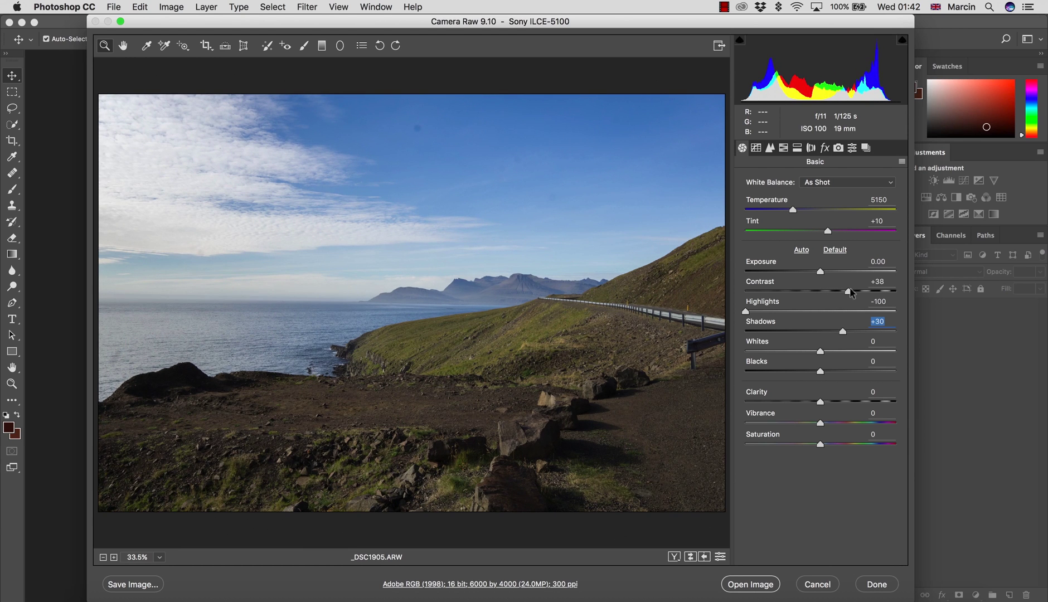
pyautogui.moveTo(820, 399); pyautogui.dragTo(846, 392)
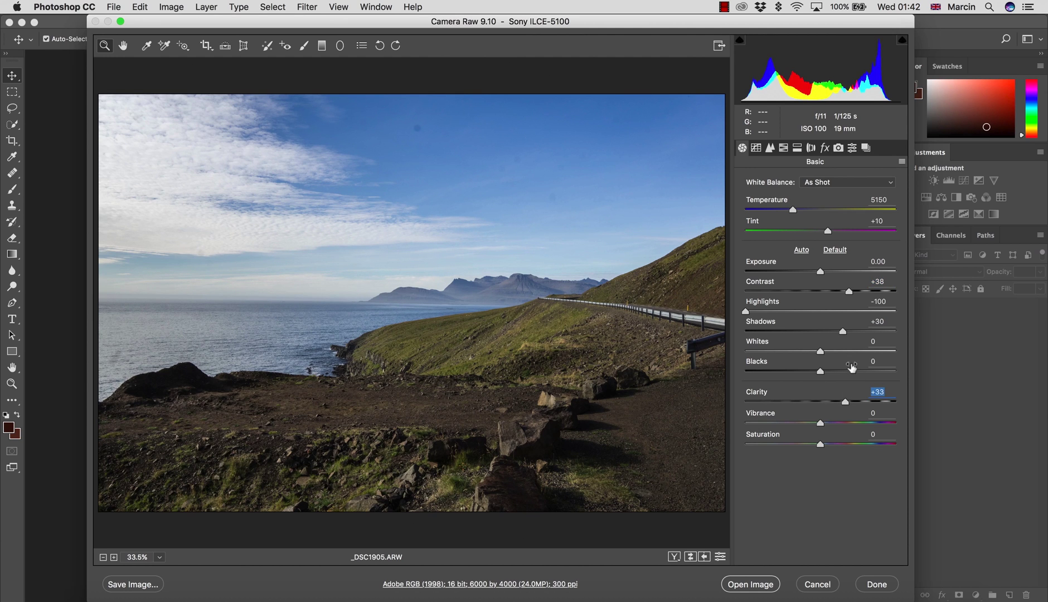
pyautogui.moveTo(841, 331); pyautogui.dragTo(859, 334)
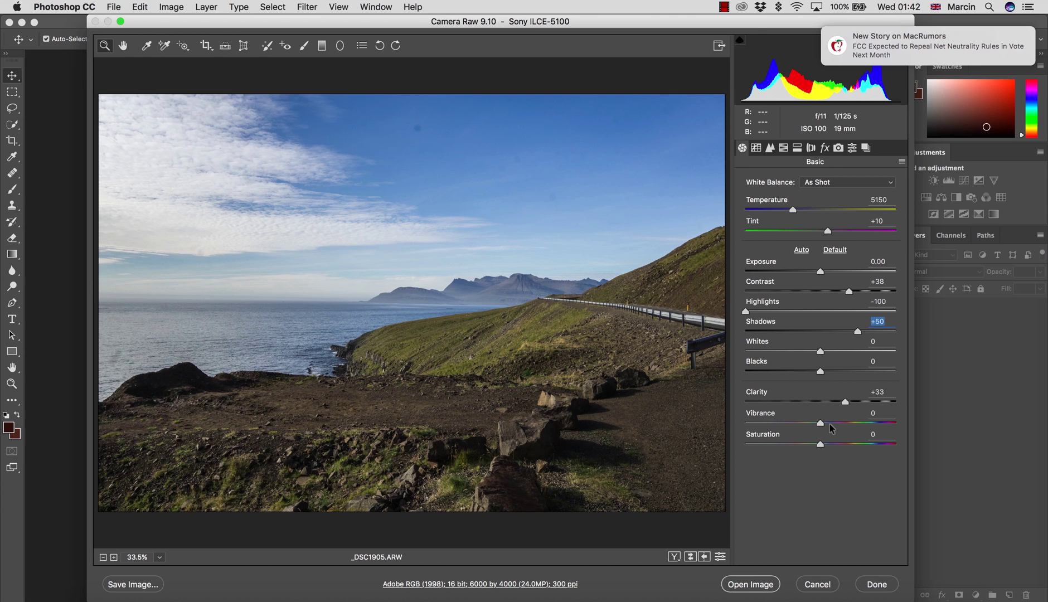
pyautogui.moveTo(829, 424); pyautogui.dragTo(837, 421)
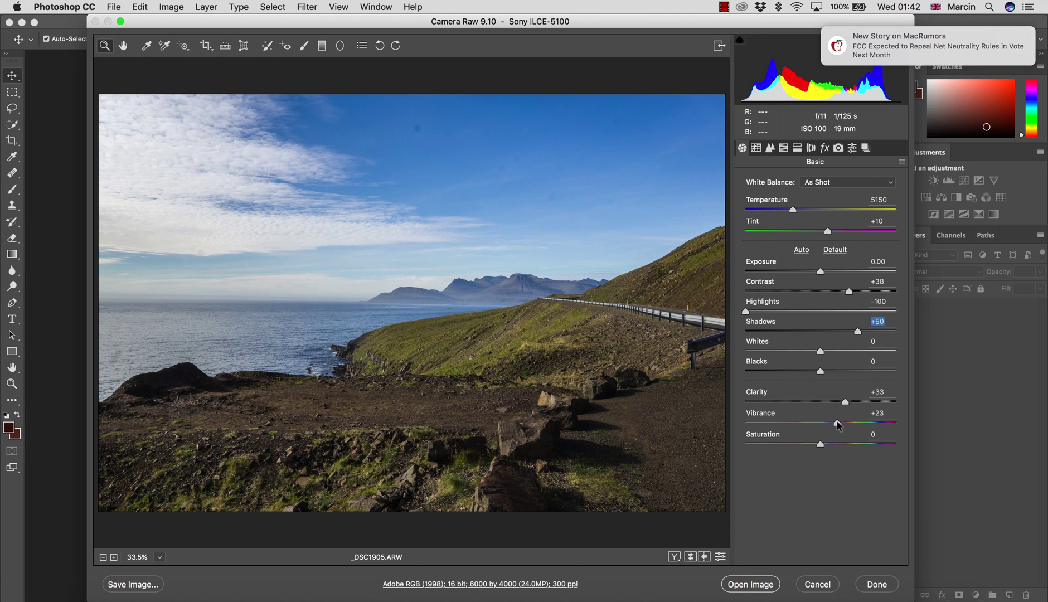
pyautogui.click(837, 424)
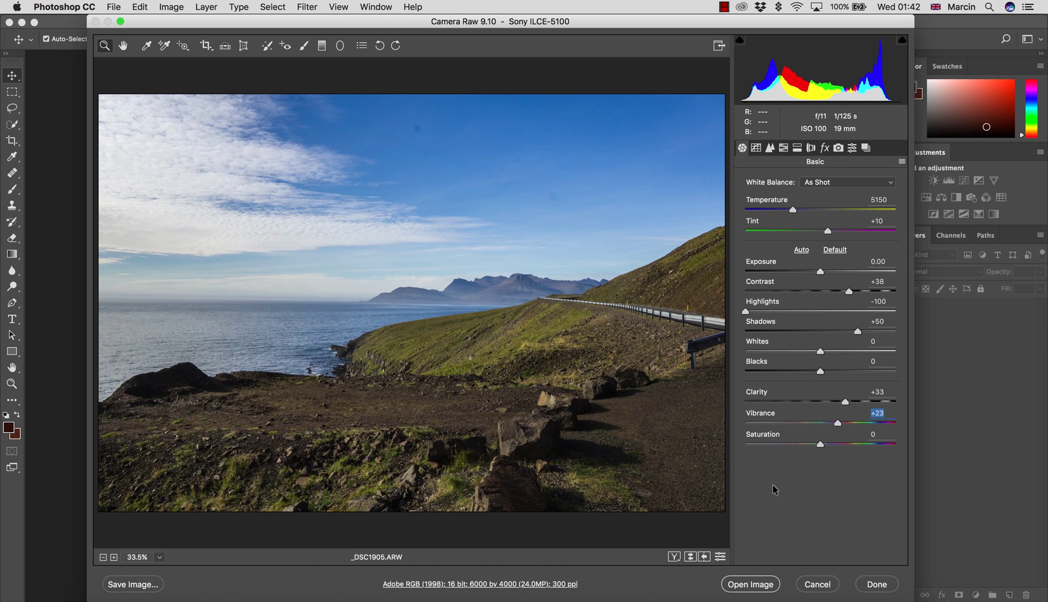
# Step: In HSL/Grayscale, set Blues Luminance -71, Saturation -23 and Hue -8 for a teal sky
pyautogui.click(783, 148)
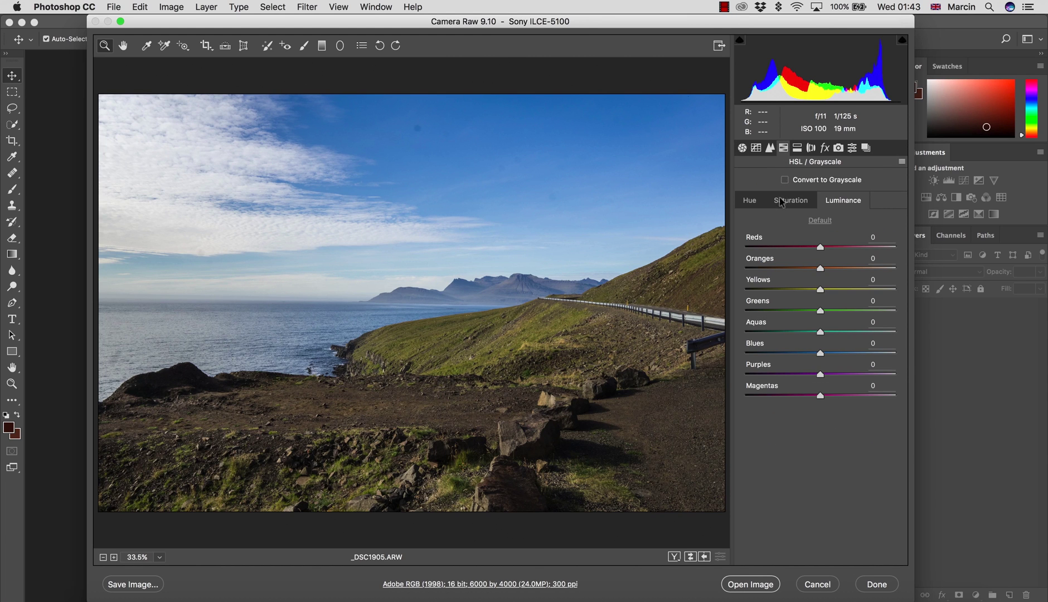
pyautogui.moveTo(795, 354); pyautogui.dragTo(768, 356)
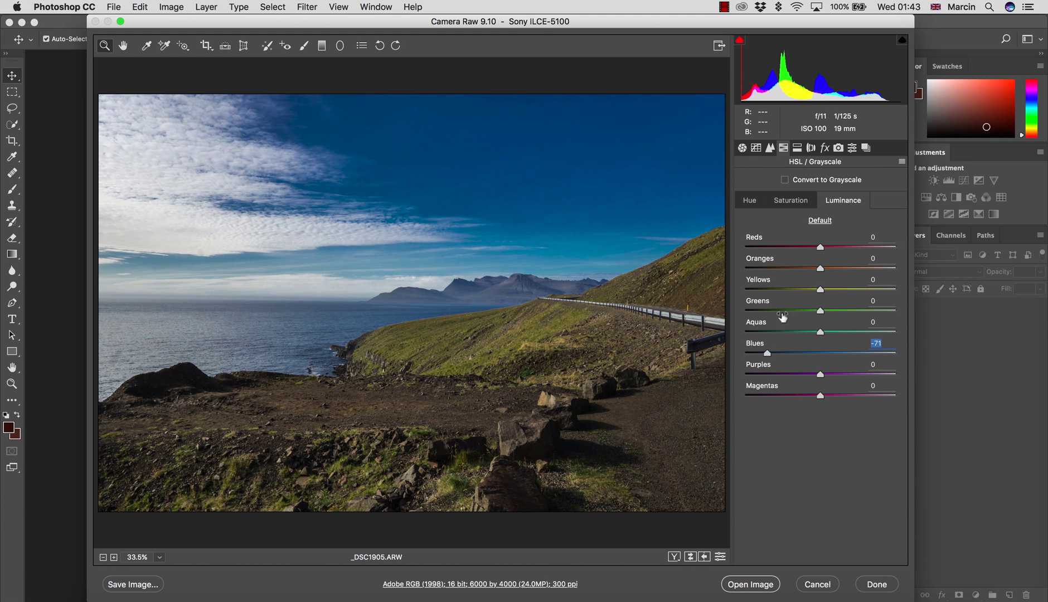
pyautogui.click(790, 202)
pyautogui.moveTo(819, 354); pyautogui.dragTo(803, 356)
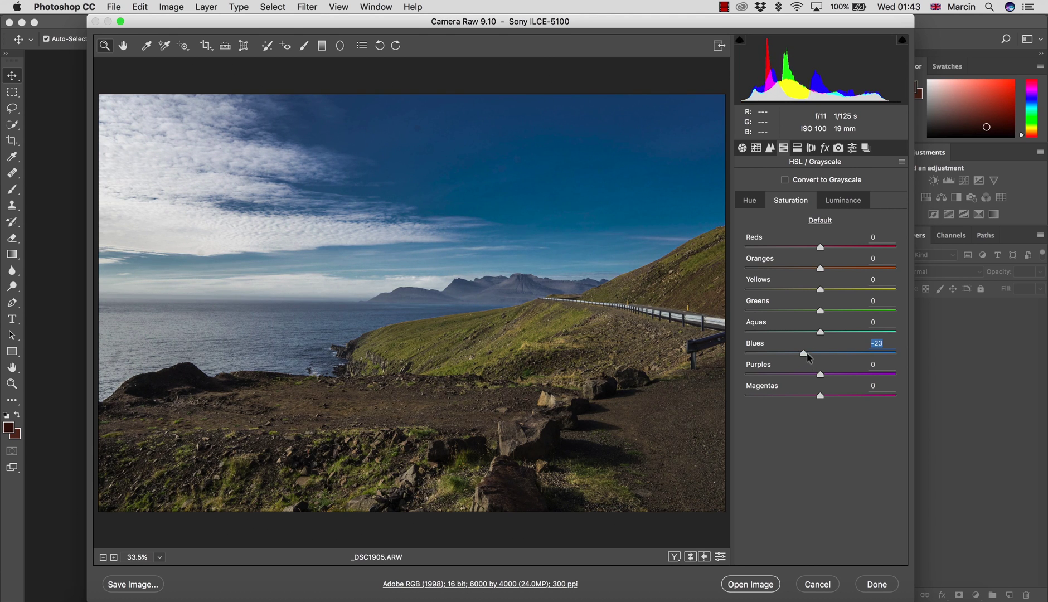
pyautogui.click(750, 200)
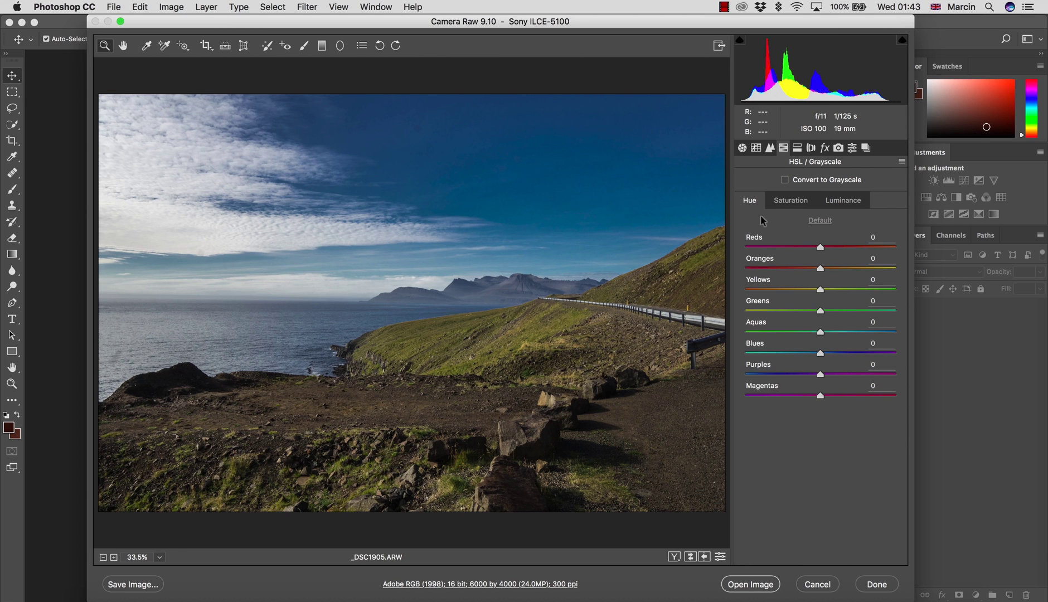
pyautogui.moveTo(820, 355); pyautogui.dragTo(814, 355)
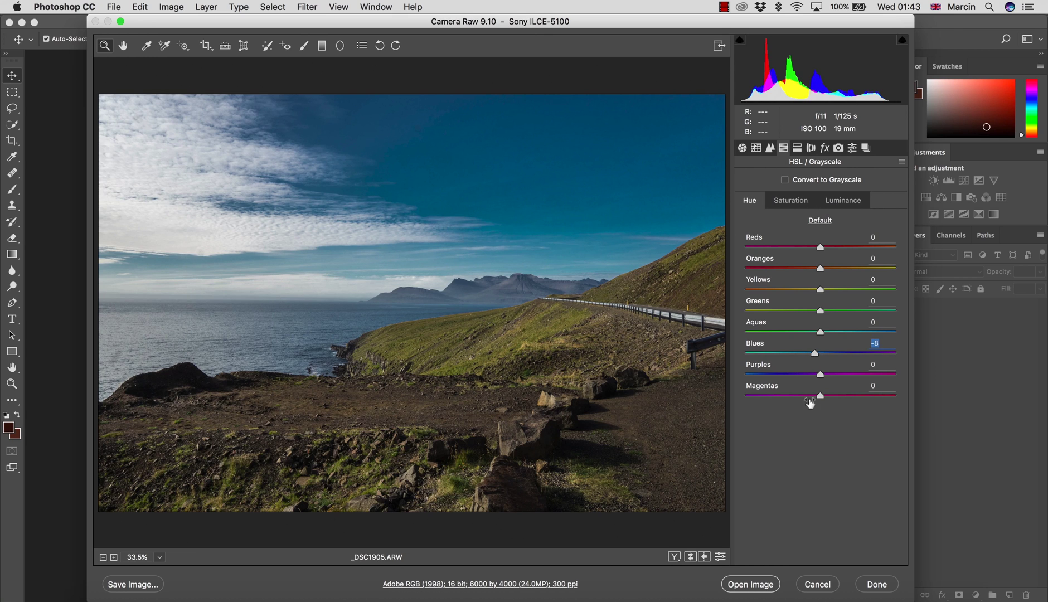
# Step: Boost Yellows and Greens saturation, then set their luminance to +16 and +17
pyautogui.click(788, 203)
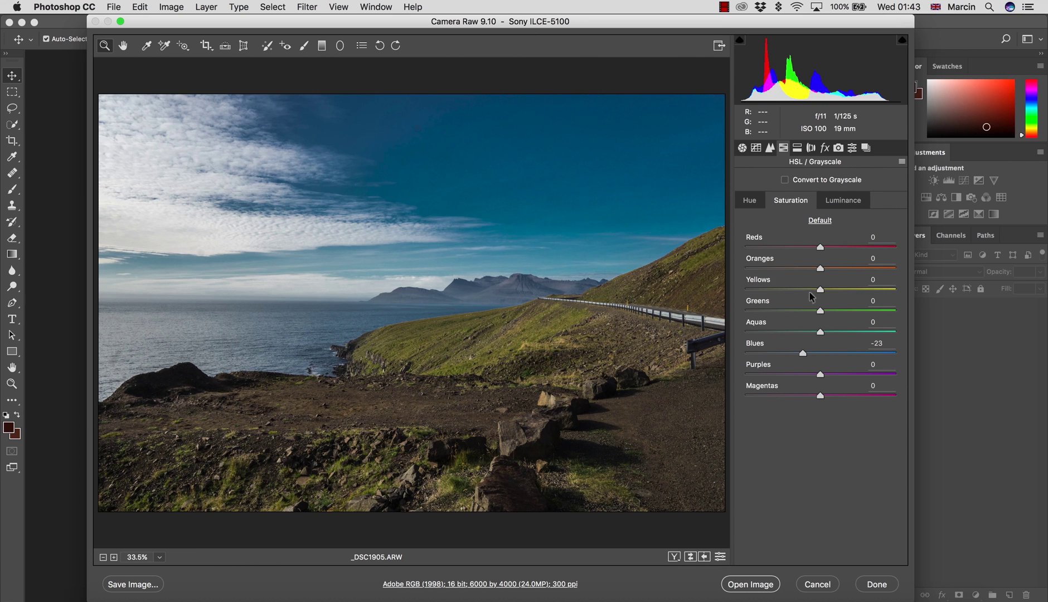
pyautogui.moveTo(821, 289); pyautogui.dragTo(833, 313)
pyautogui.click(838, 204)
pyautogui.click(832, 290)
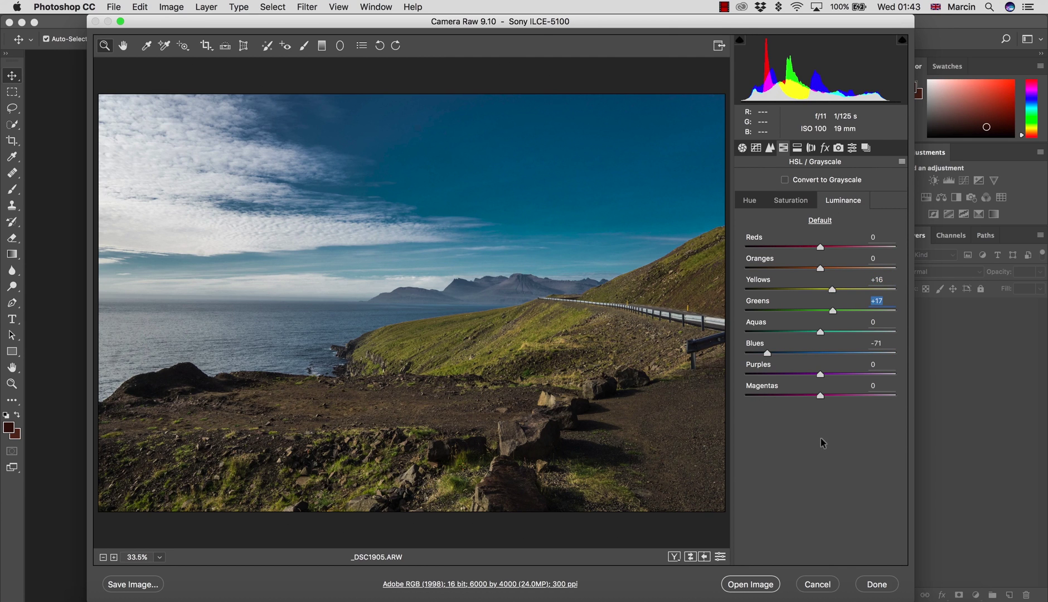
# Step: Toggle the HSL preview off and back on to compare, then hold Shift for Open Object
pyautogui.press('super+alt+p')
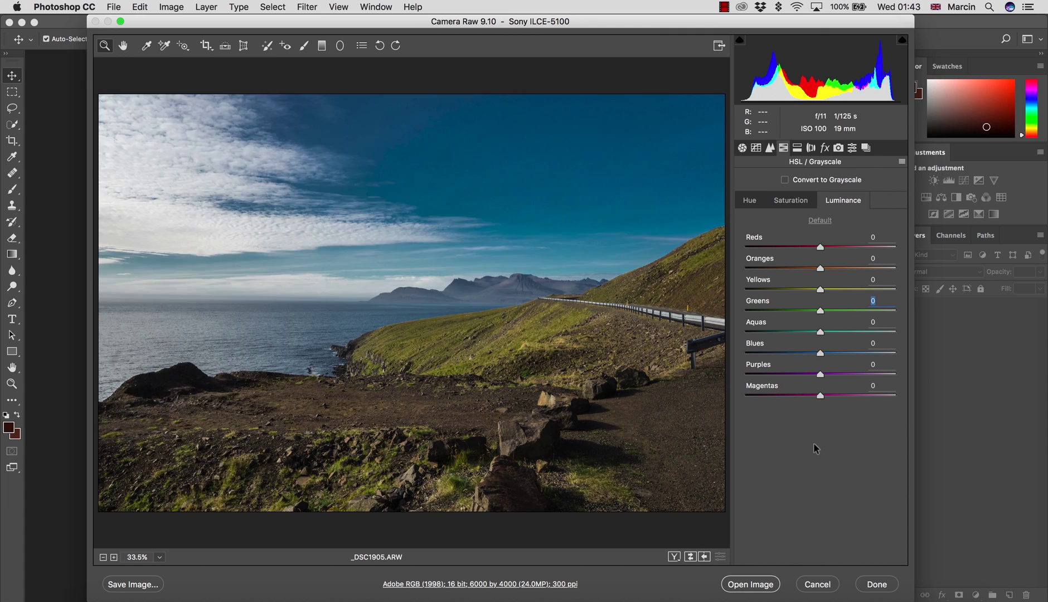
pyautogui.press('super+alt+p')
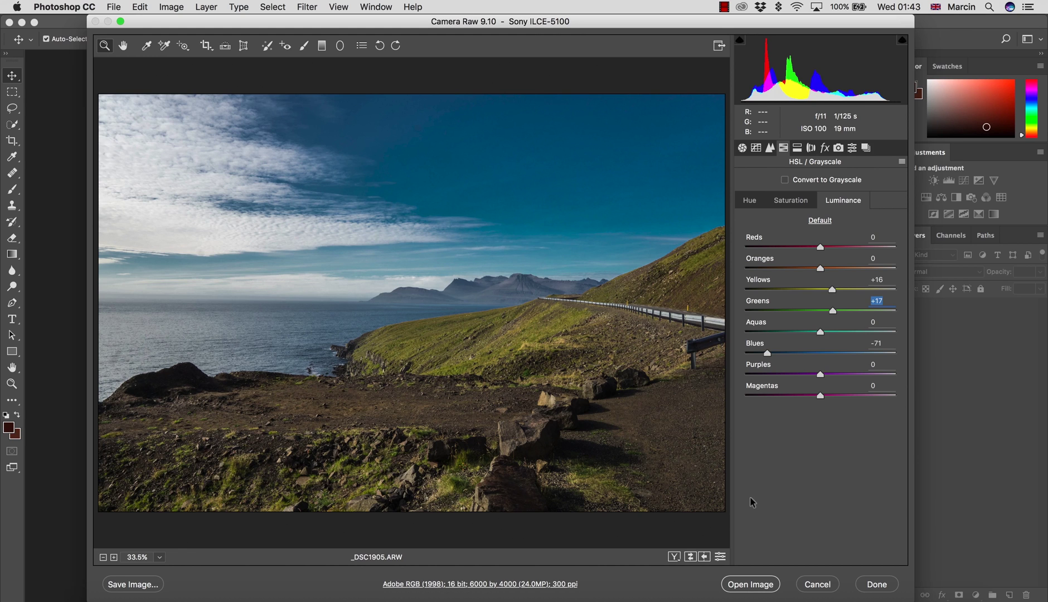
pyautogui.press('shift')
# Step: Open the photo as a smart object, skip the library prompt, and add a layer named 'clean'
pyautogui.keyDown('shift'); pyautogui.click(739, 588); pyautogui.keyUp('shift')
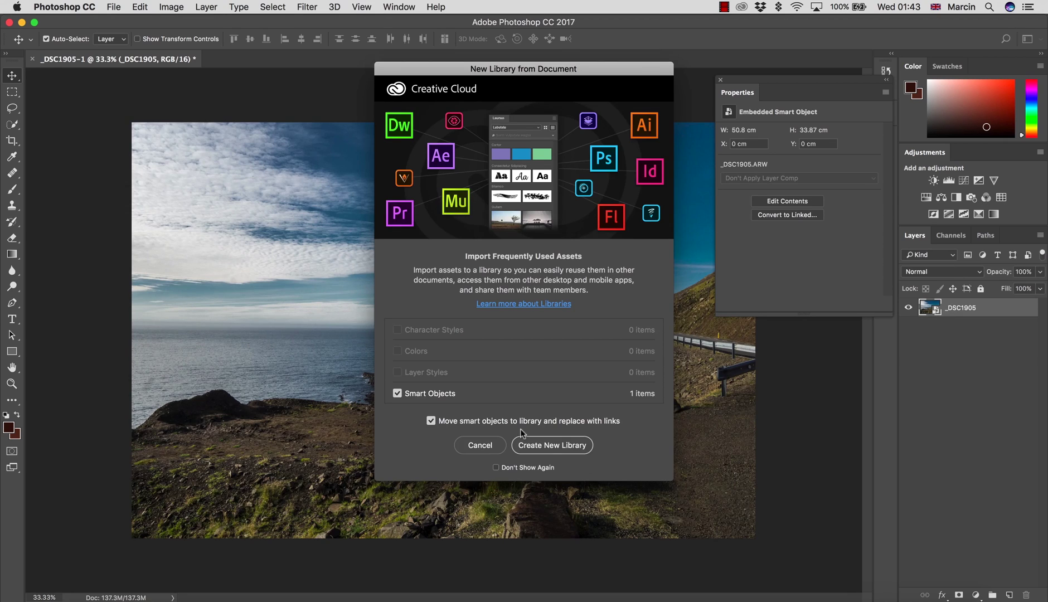
pyautogui.click(485, 446)
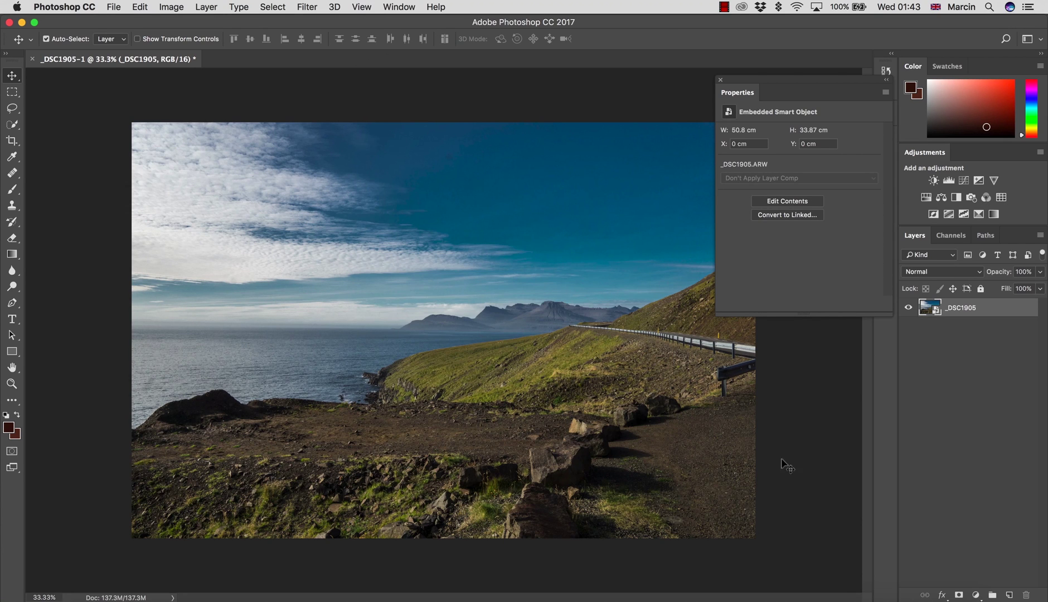
pyautogui.click(1011, 595)
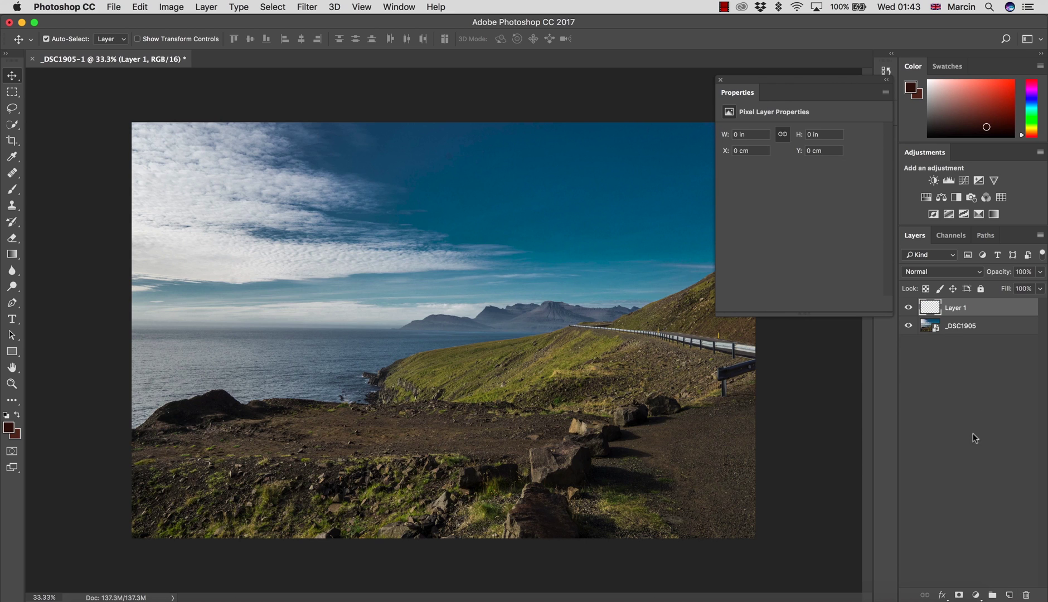
pyautogui.doubleClick(959, 308)
pyautogui.write('clean')
pyautogui.press('Return')
pyautogui.click(720, 79)
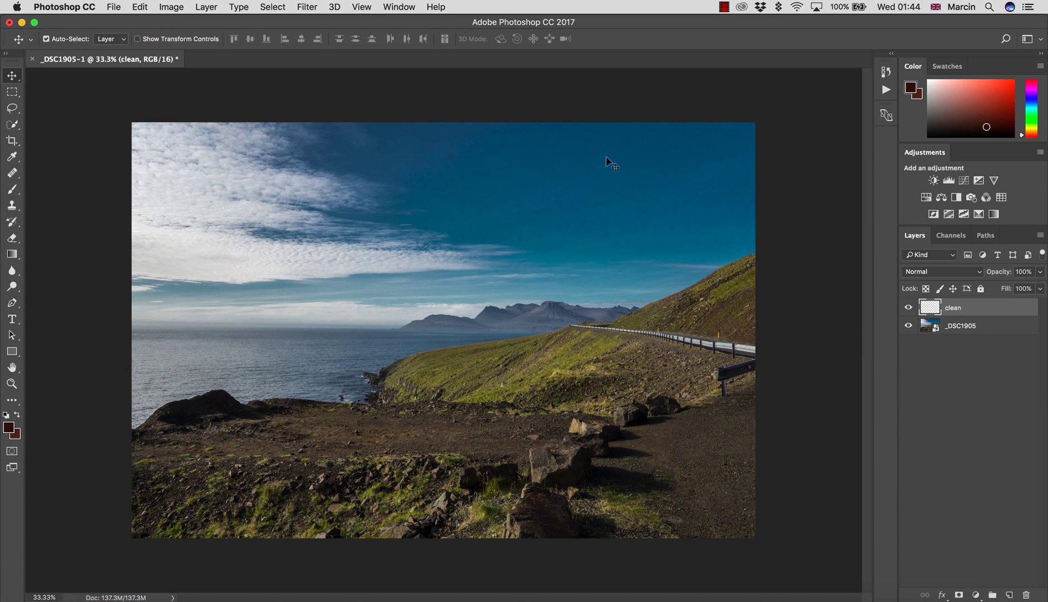
# Step: Heal the sky onto 'clean' with an enlarged Healing Brush, then stamp visible layers into Layer 1
pyautogui.press('j')
pyautogui.press(']')
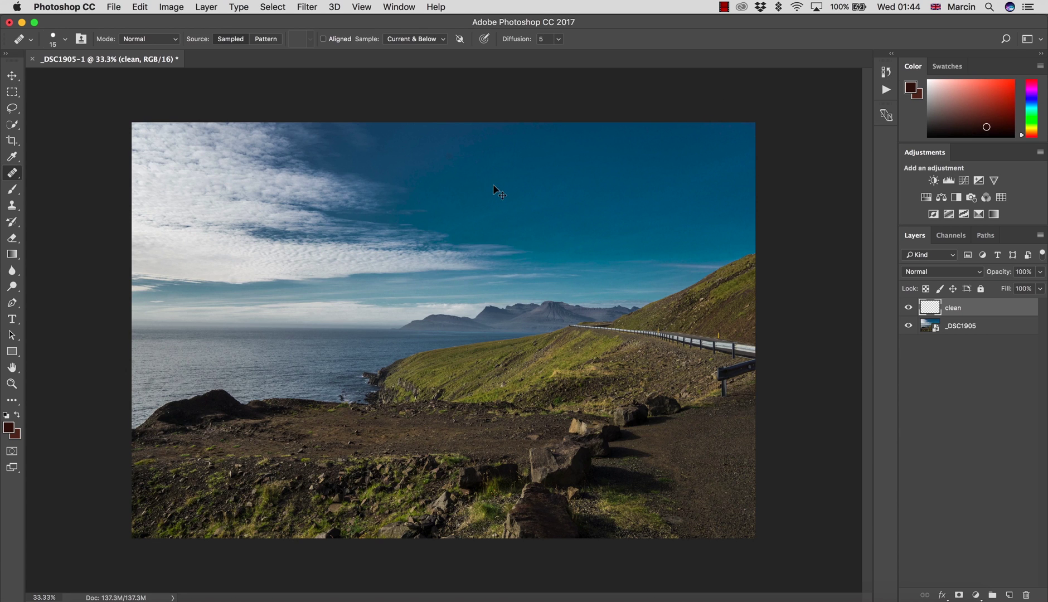
pyautogui.press(']')
pyautogui.press(']')
pyautogui.press(']')
pyautogui.press(']')
pyautogui.press(']')
pyautogui.keyDown('alt'); pyautogui.click(476, 178); pyautogui.keyUp('alt')
pyautogui.press('super+alt+shift+e')
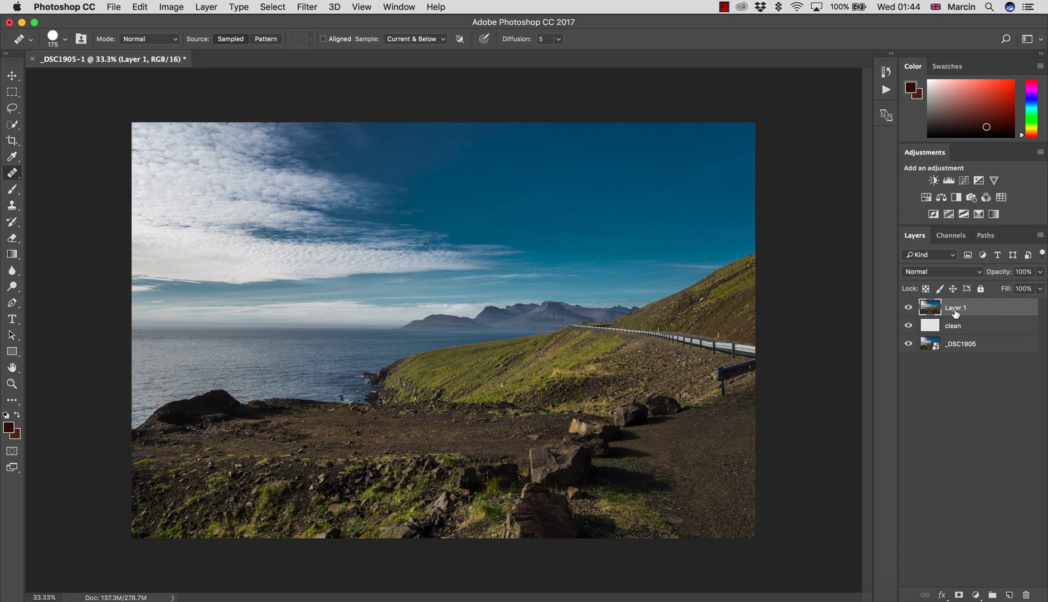
# Step: Rename Layer 1 to 'final' and convert it to a smart object
pyautogui.doubleClick(955, 308)
pyautogui.write('final')
pyautogui.press('Return')
pyautogui.rightClick(962, 307)
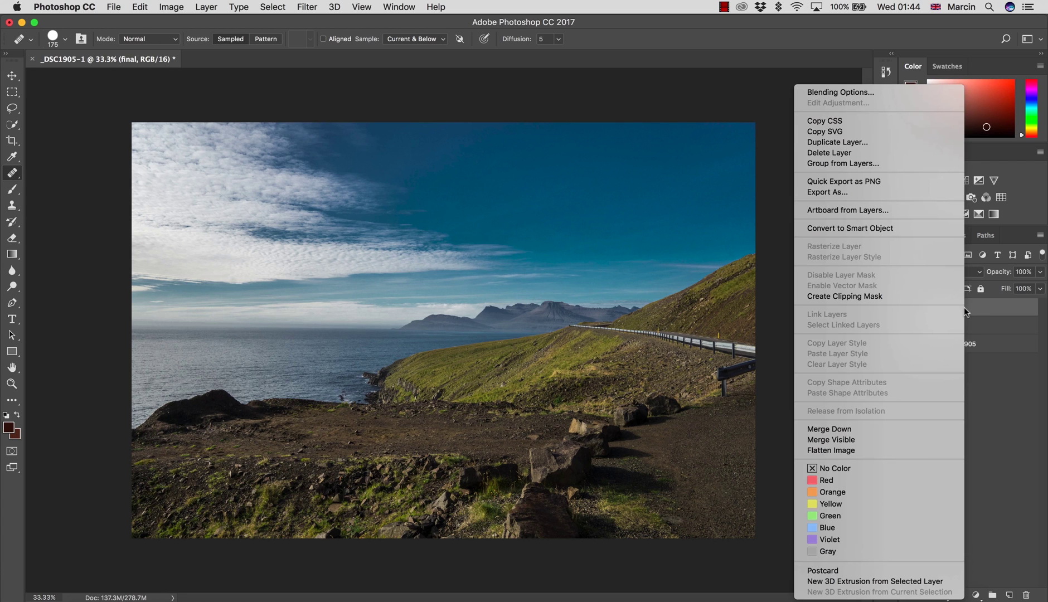
pyautogui.click(868, 227)
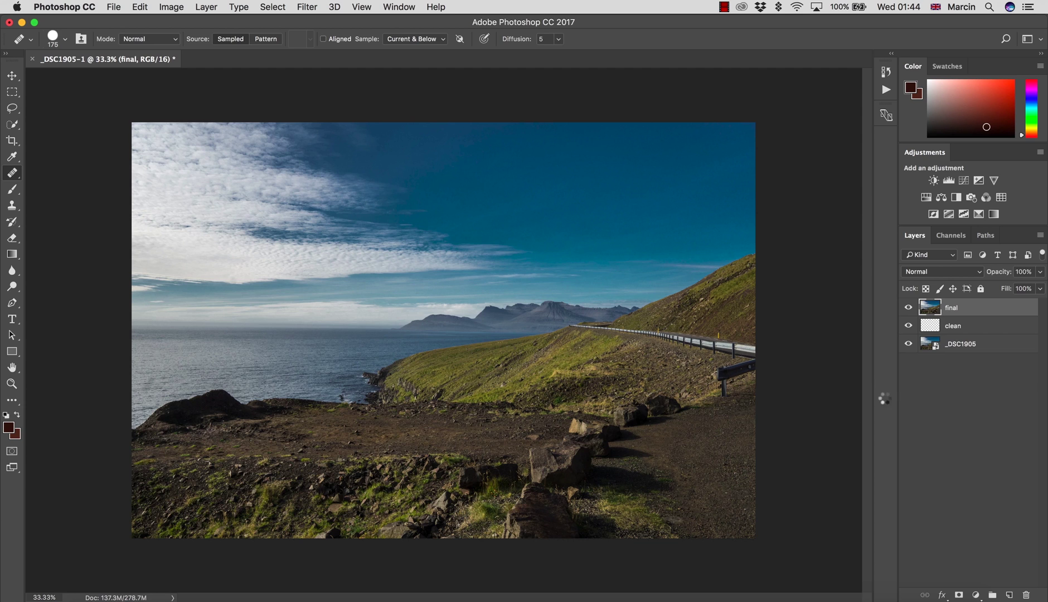
# Step: Start the Camera Raw Filter on 'final' and set Contrast +15 and Clarity +28
pyautogui.click(307, 7)
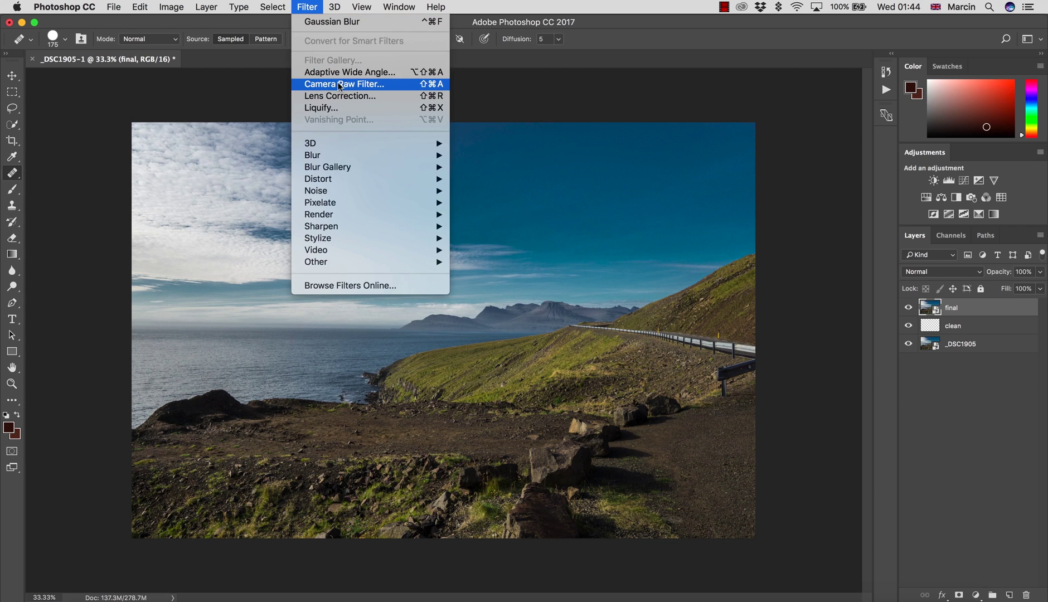
pyautogui.press('Escape')
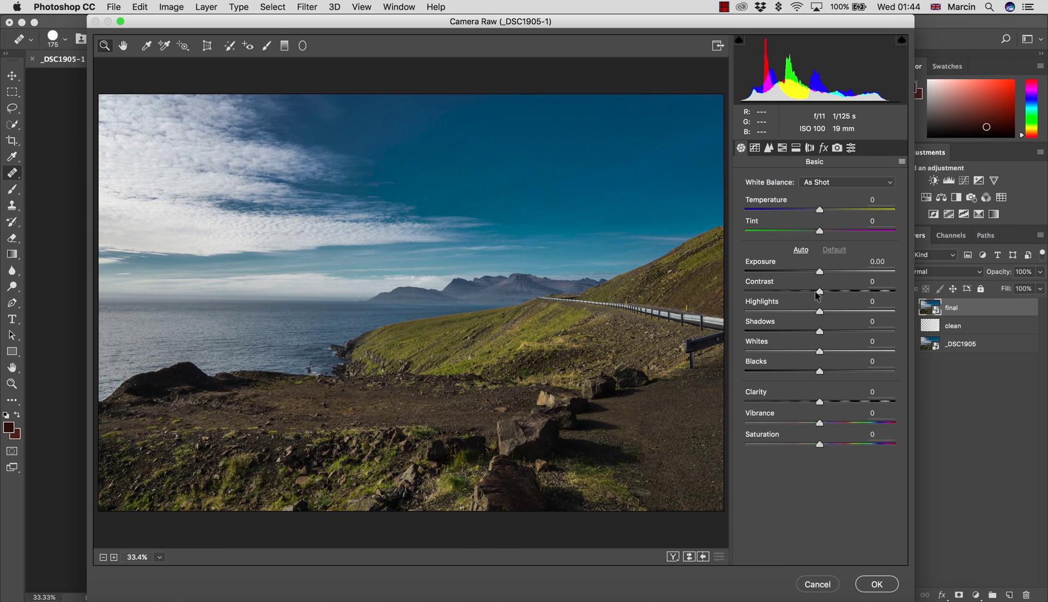
pyautogui.moveTo(819, 291); pyautogui.dragTo(831, 290)
pyautogui.moveTo(829, 401); pyautogui.dragTo(841, 406)
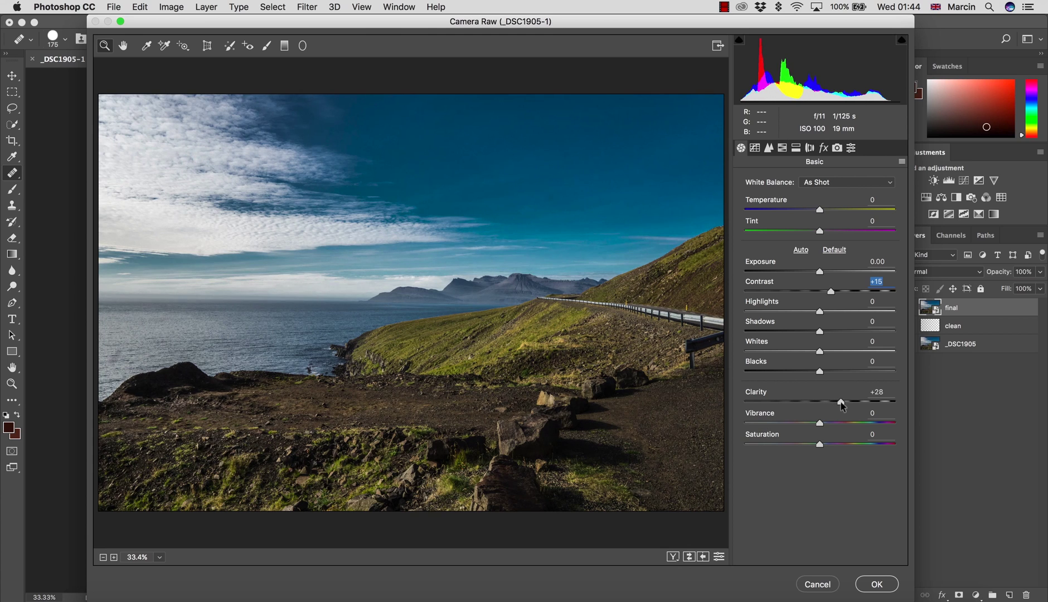
# Step: Drop Blues luminance to -100, lift Yellows/Greens saturation to +10/+13, and apply the filter
pyautogui.click(797, 148)
pyautogui.click(782, 149)
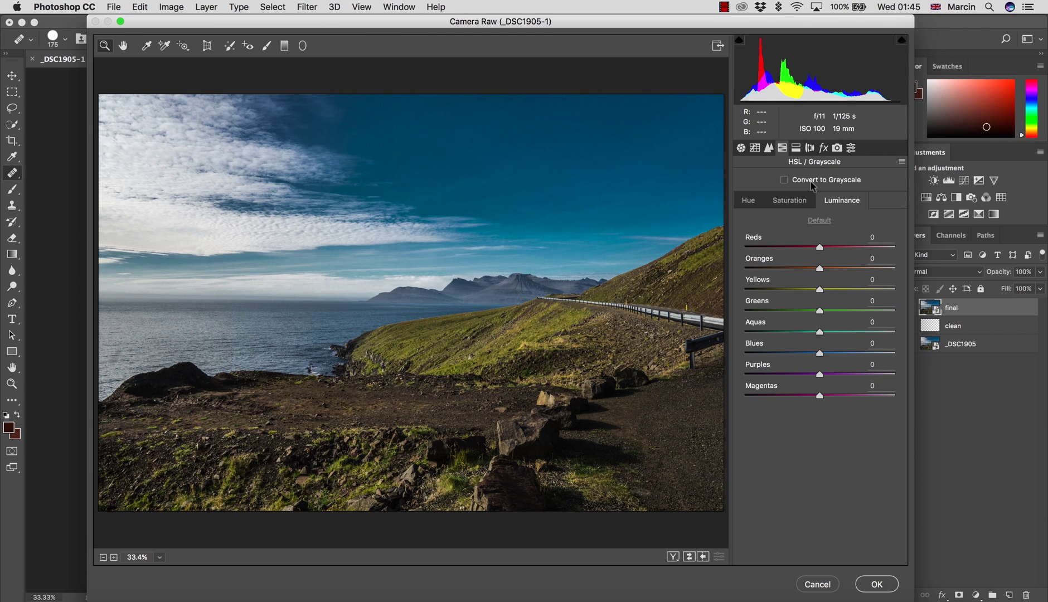
pyautogui.moveTo(803, 357); pyautogui.dragTo(741, 354)
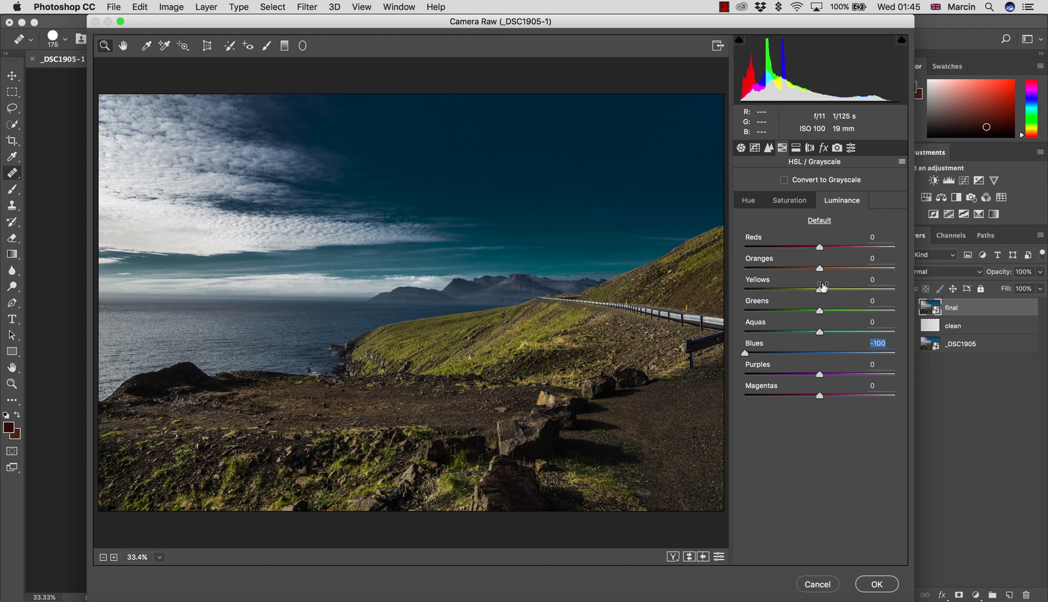
pyautogui.moveTo(820, 290); pyautogui.dragTo(829, 315)
pyautogui.click(782, 204)
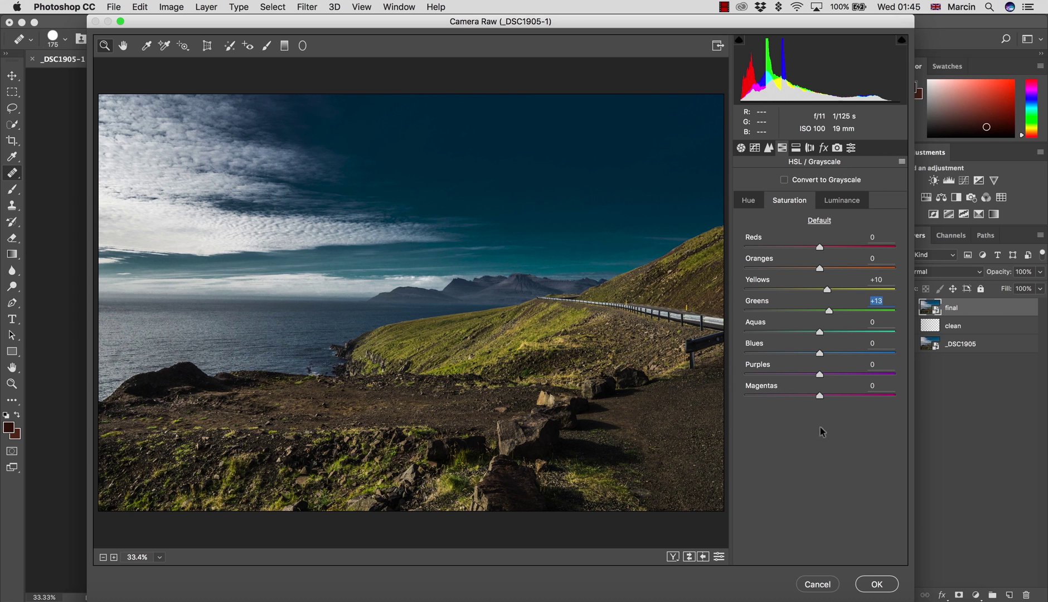
pyautogui.click(872, 584)
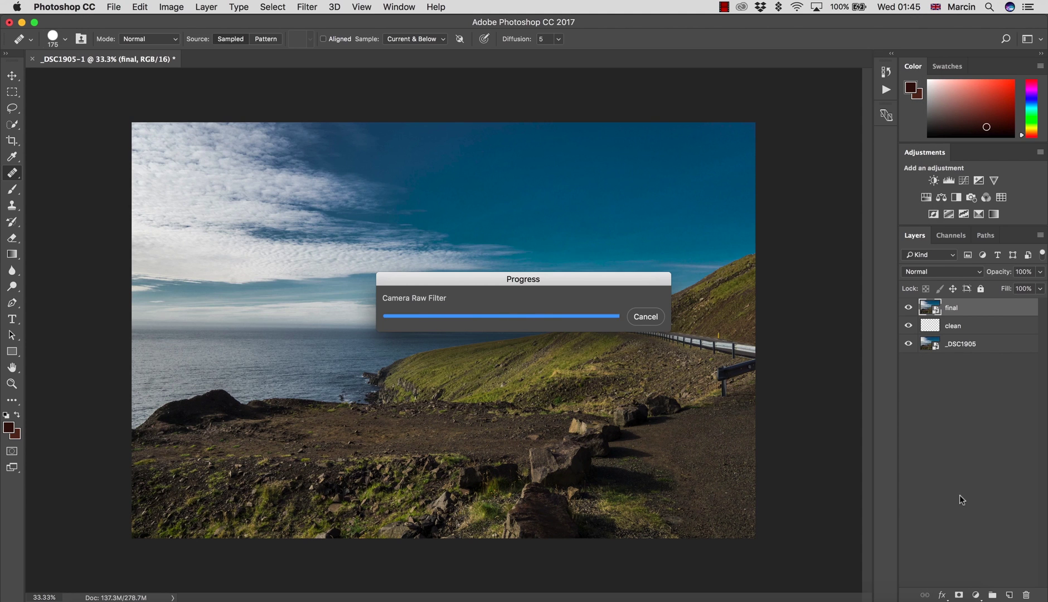